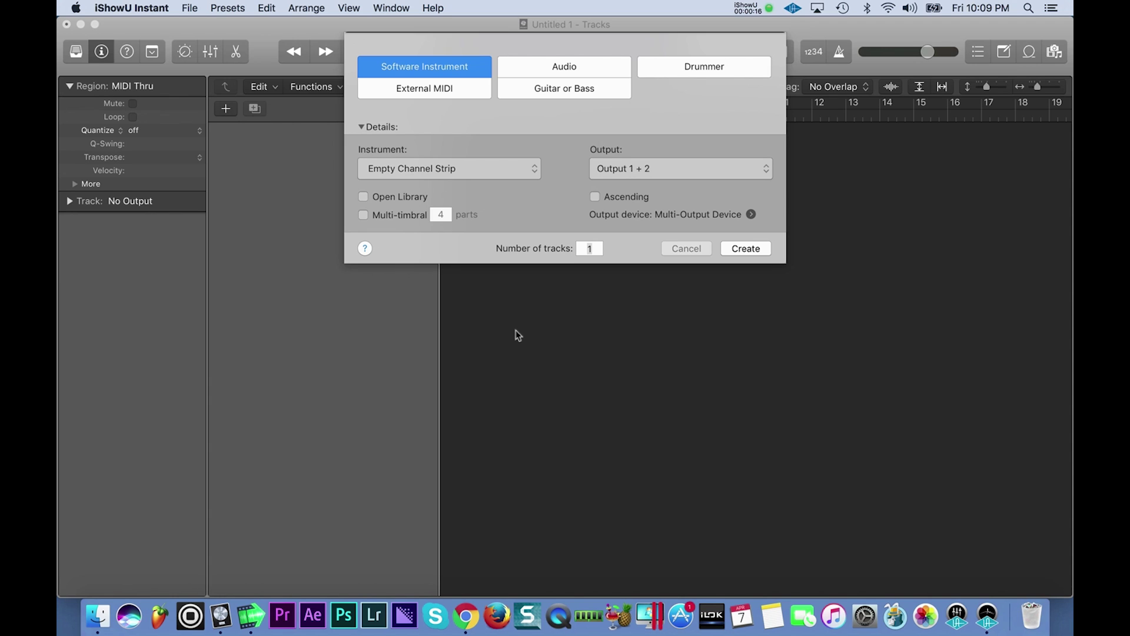
# Create one software instrument track, Inst 1, with an Empty Channel Strip
pyautogui.click(746, 249)
# Load Ultrabeat (Drum Synth) in stereo on Inst 1 and move its window aside
pyautogui.click(113, 295)
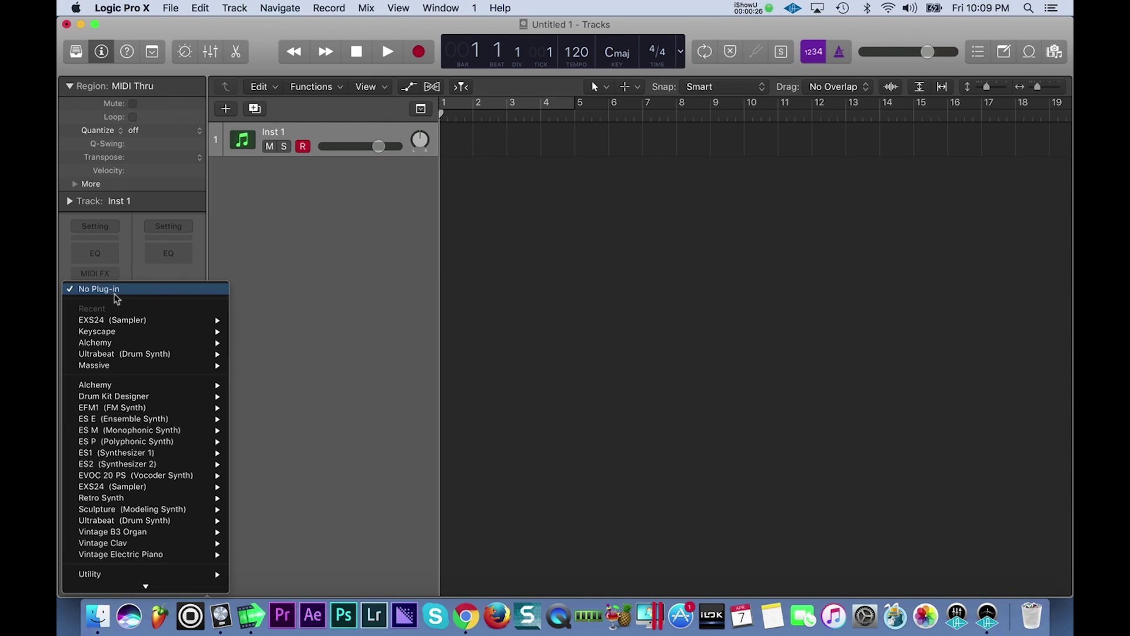
pyautogui.moveTo(140, 355)
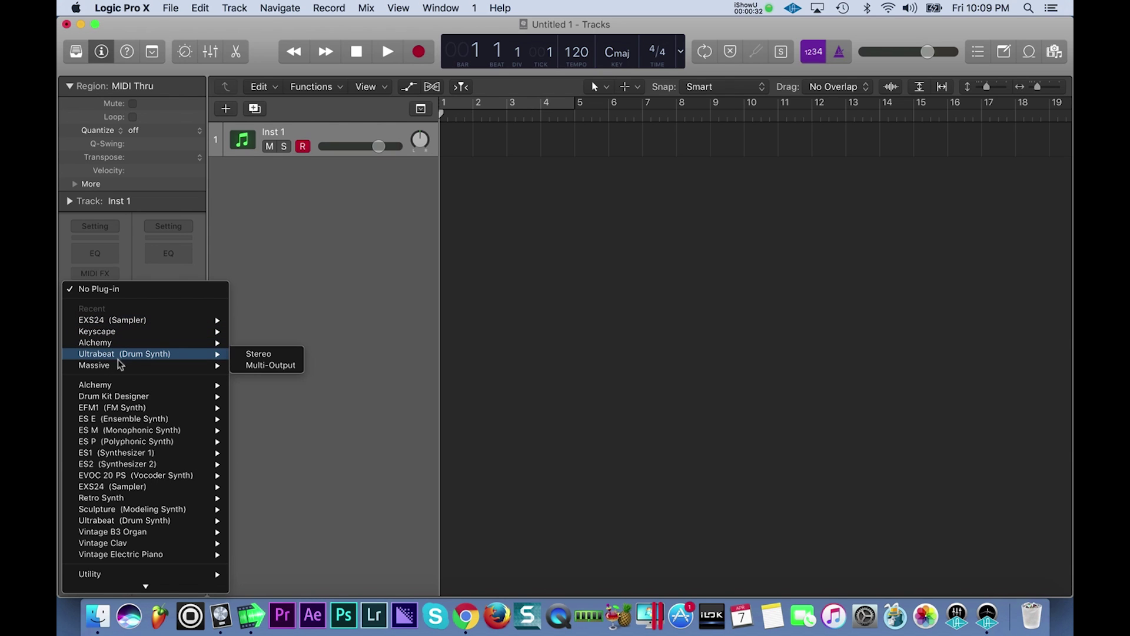
pyautogui.moveTo(154, 522)
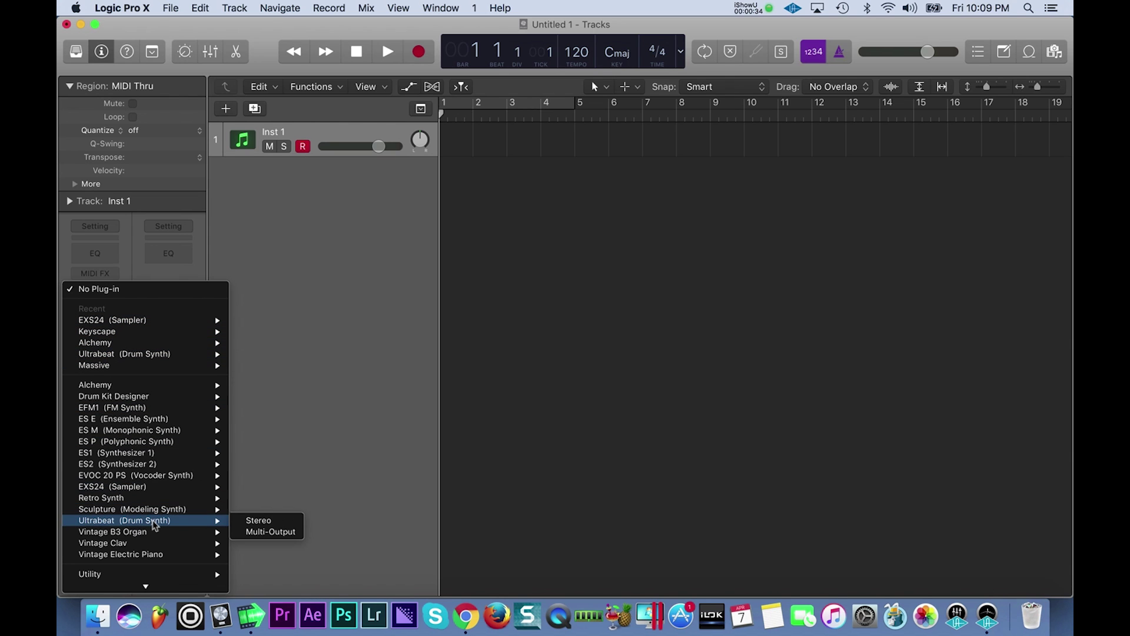
pyautogui.click(288, 522)
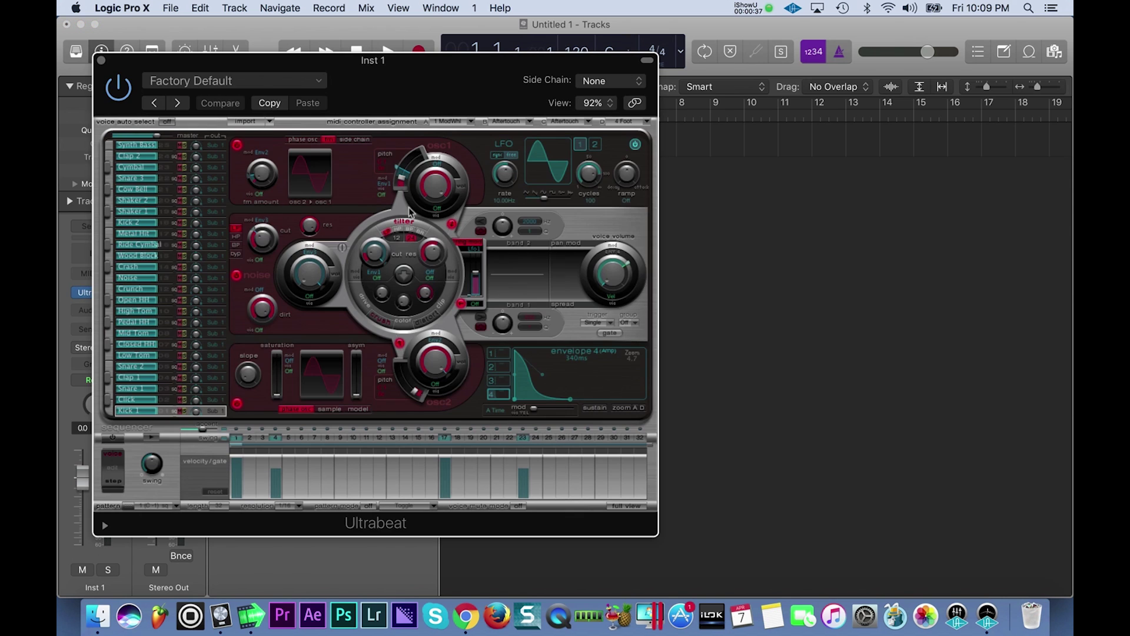
pyautogui.moveTo(373, 78); pyautogui.dragTo(453, 77)
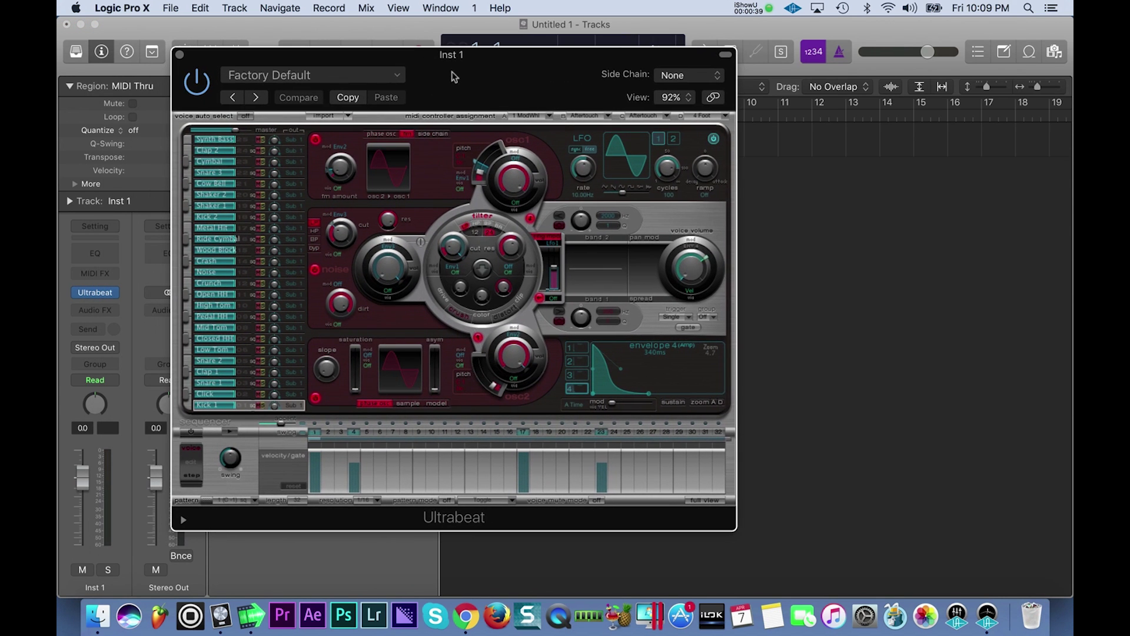
# Browse All Files to the DRUMKITS folder on the G-DRIVE1 drive beside Ultrabeat
pyautogui.click(1054, 53)
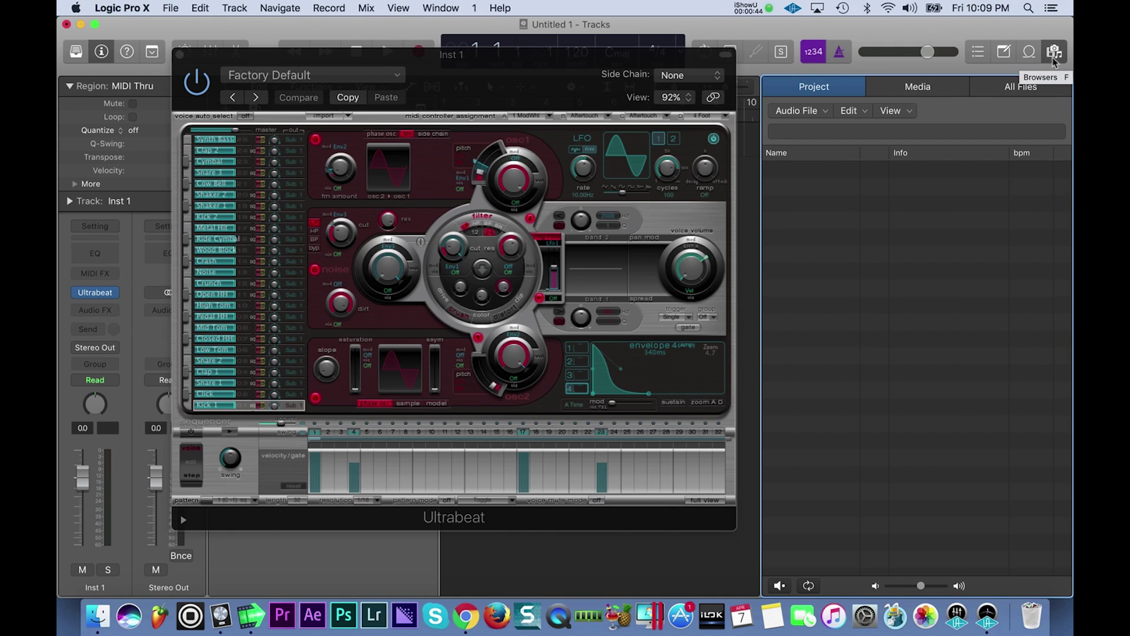
pyautogui.click(1015, 91)
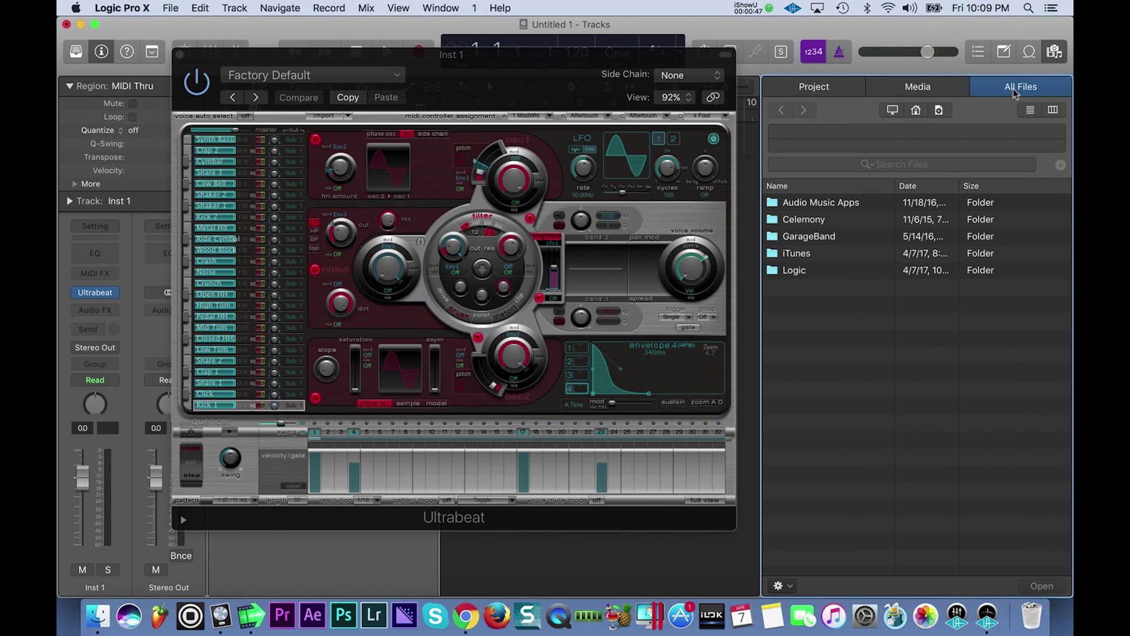
pyautogui.click(893, 112)
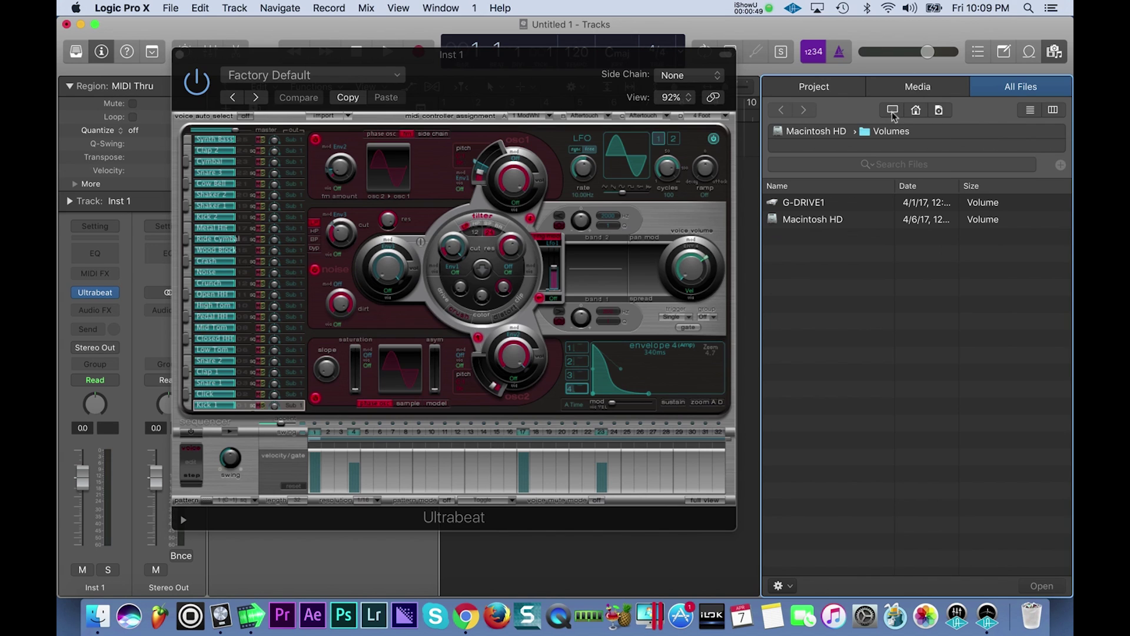
pyautogui.doubleClick(814, 206)
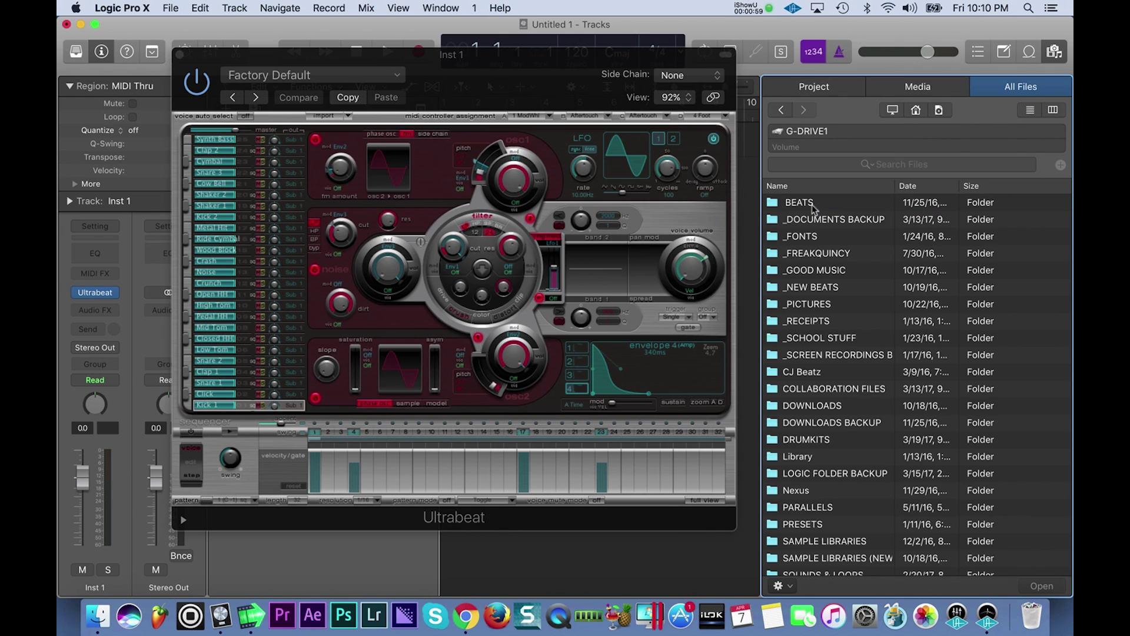
pyautogui.doubleClick(820, 440)
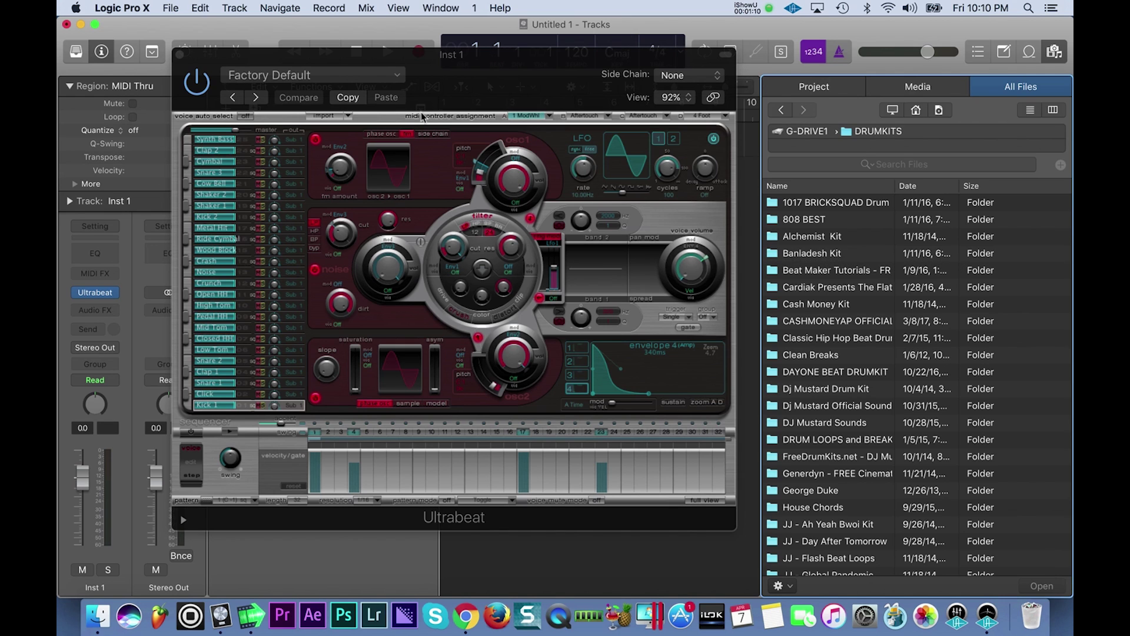
pyautogui.click(281, 418)
# Load Ultrabeat's Drum Kits > Drag & Drop Samples preset and select the Sample 01 slot
pyautogui.click(312, 75)
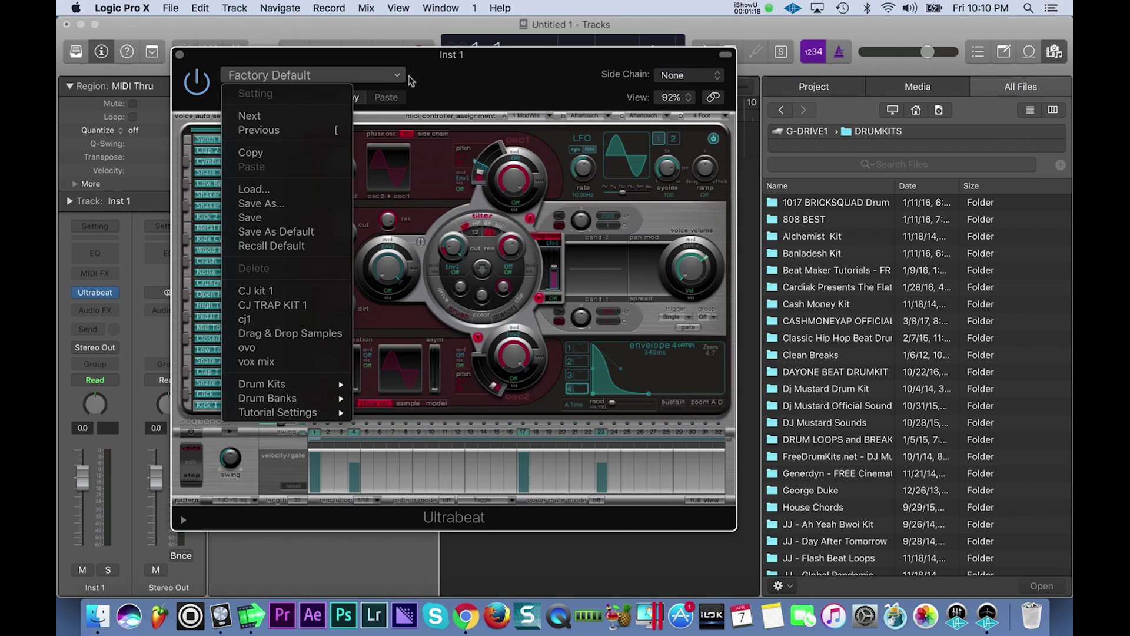
pyautogui.click(312, 76)
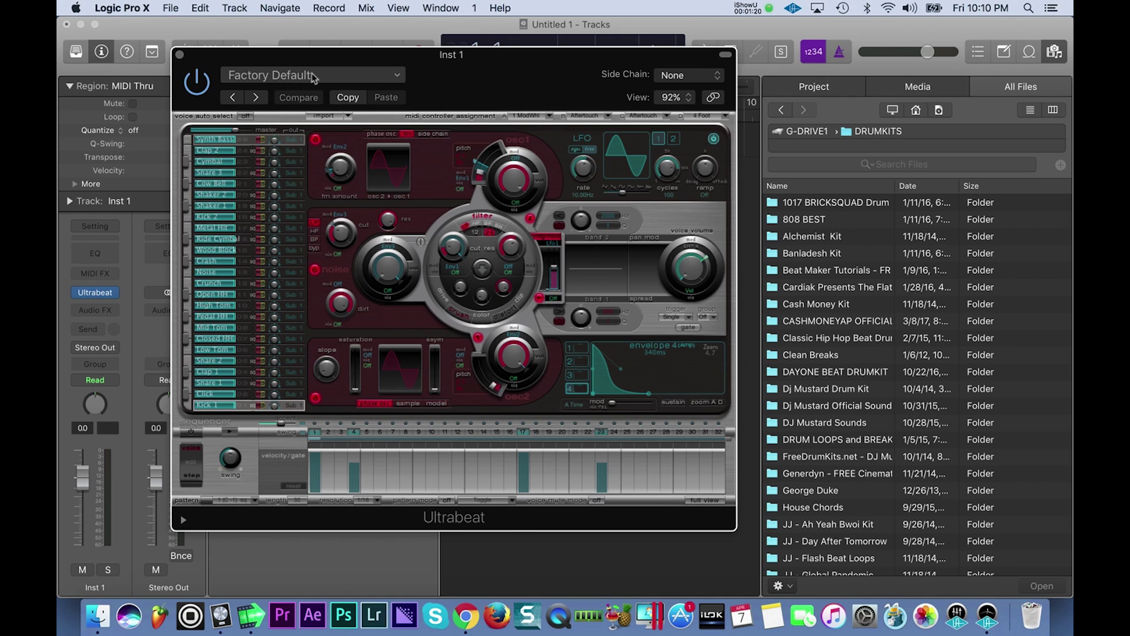
pyautogui.click(318, 76)
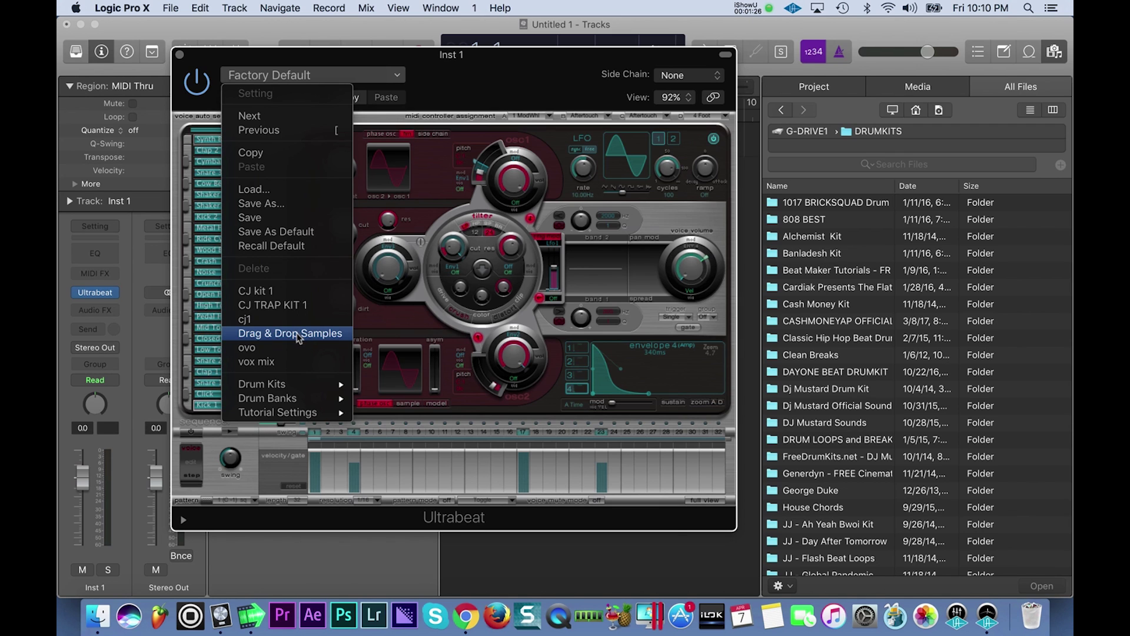
pyautogui.click(299, 337)
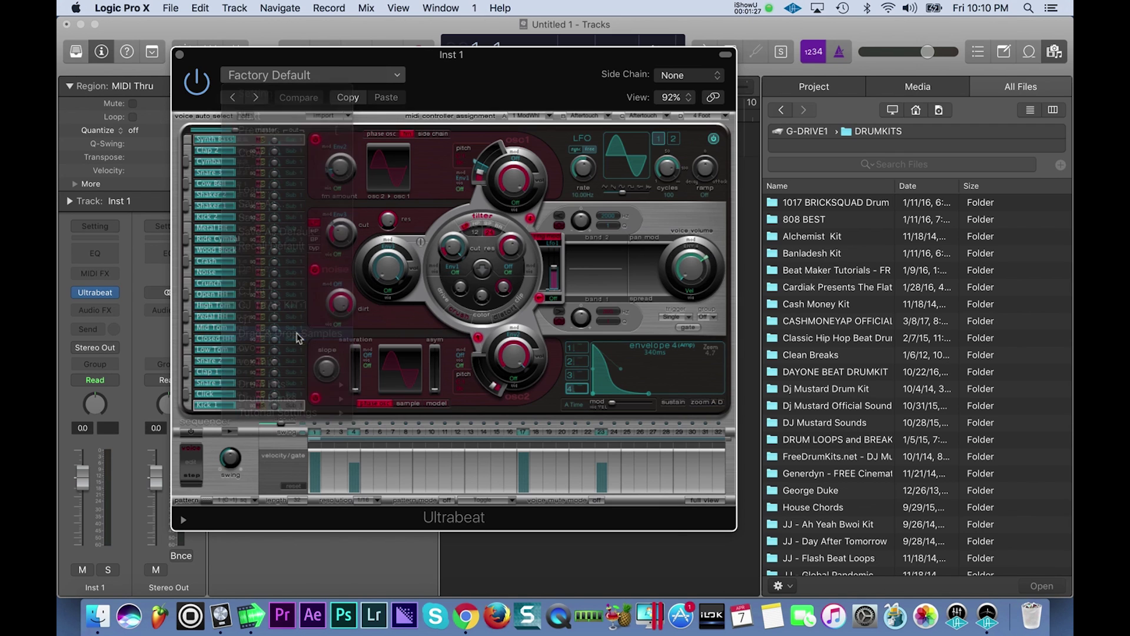
pyautogui.click(363, 76)
pyautogui.moveTo(312, 387)
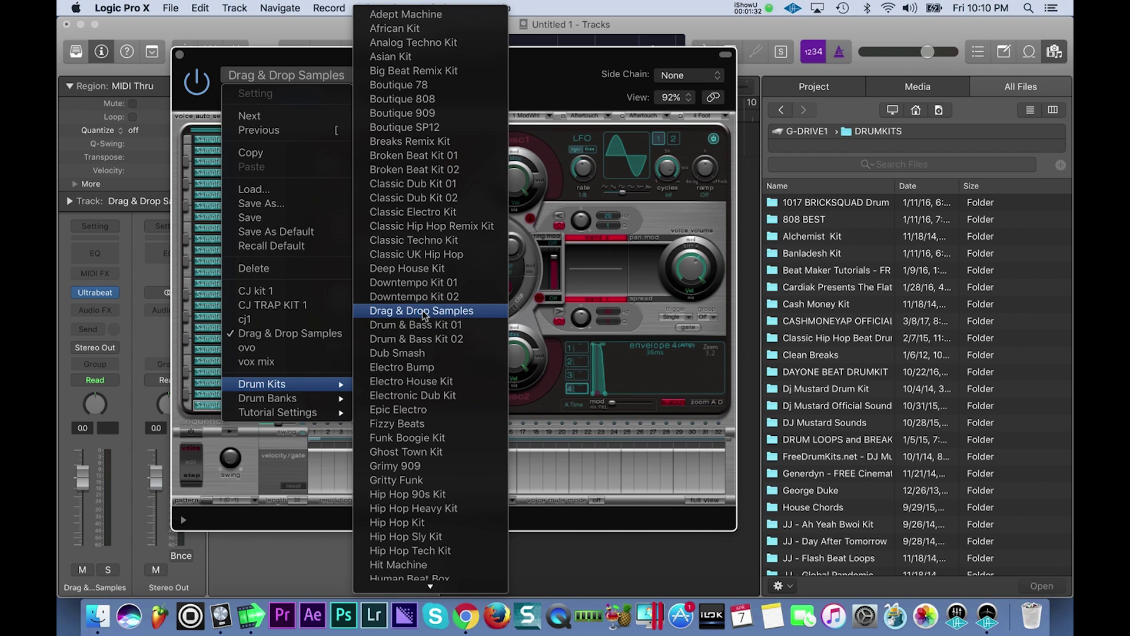
pyautogui.click(421, 312)
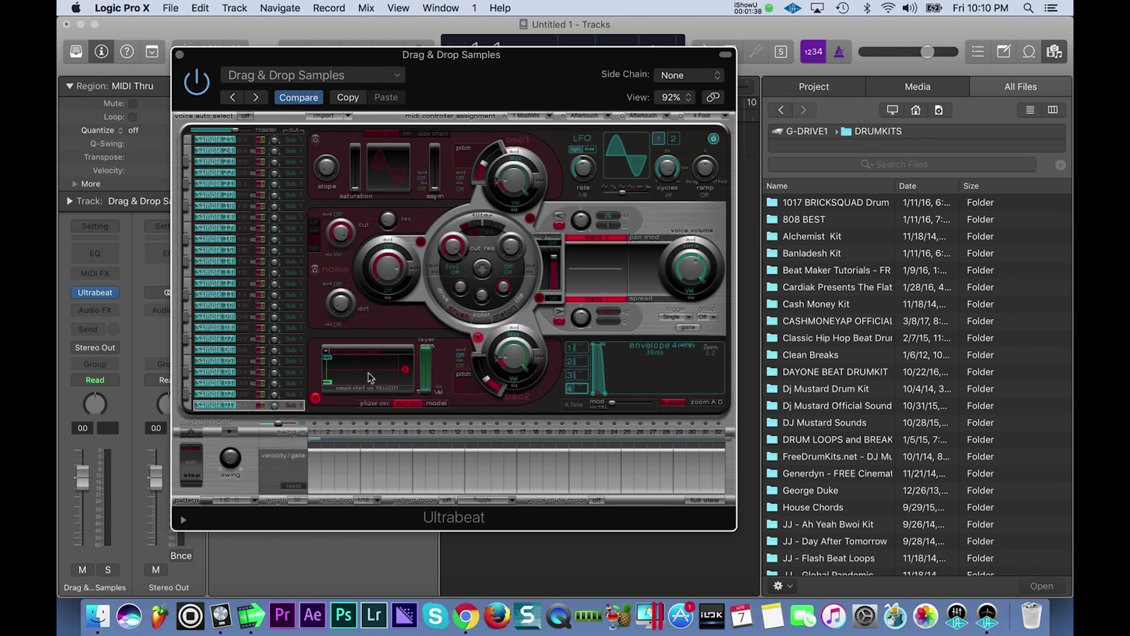
pyautogui.click(255, 399)
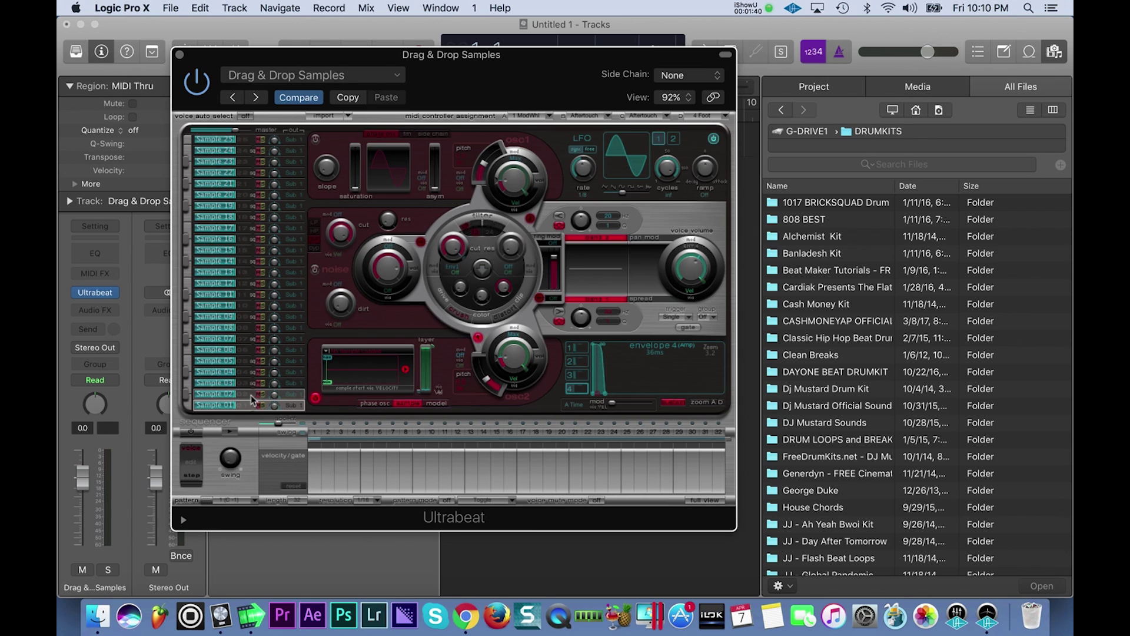
pyautogui.click(248, 405)
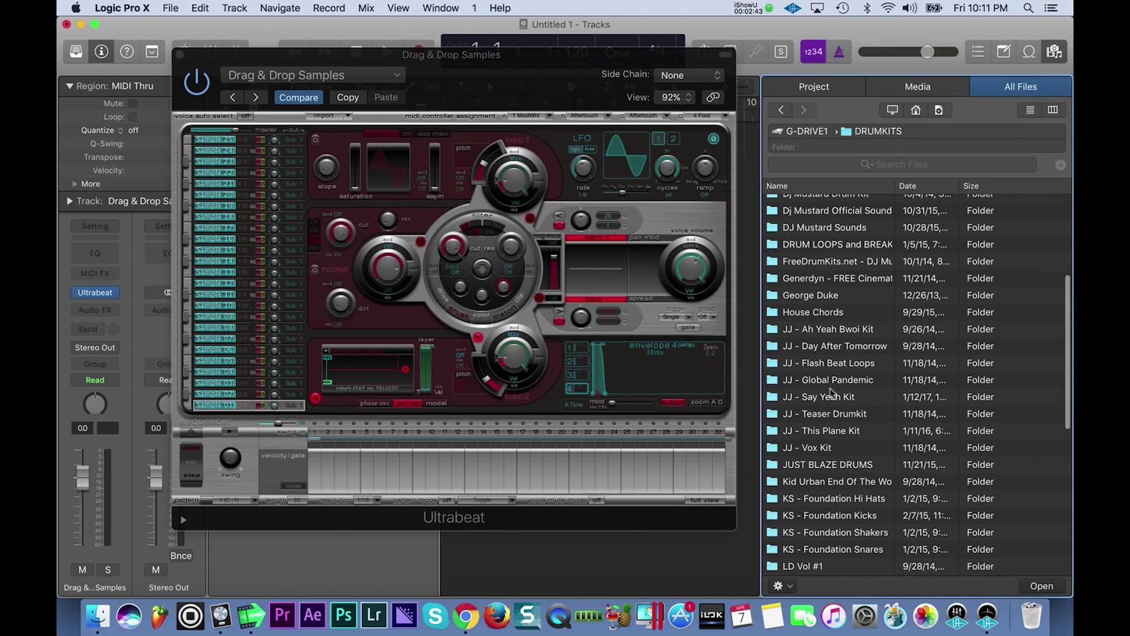
# Open CASHMONEYAP OFFICIAL DRUM KIT > CashMoneyAp Kicks and drag Kick (1) into Sample 01
pyautogui.scroll(-3, 832, 393)
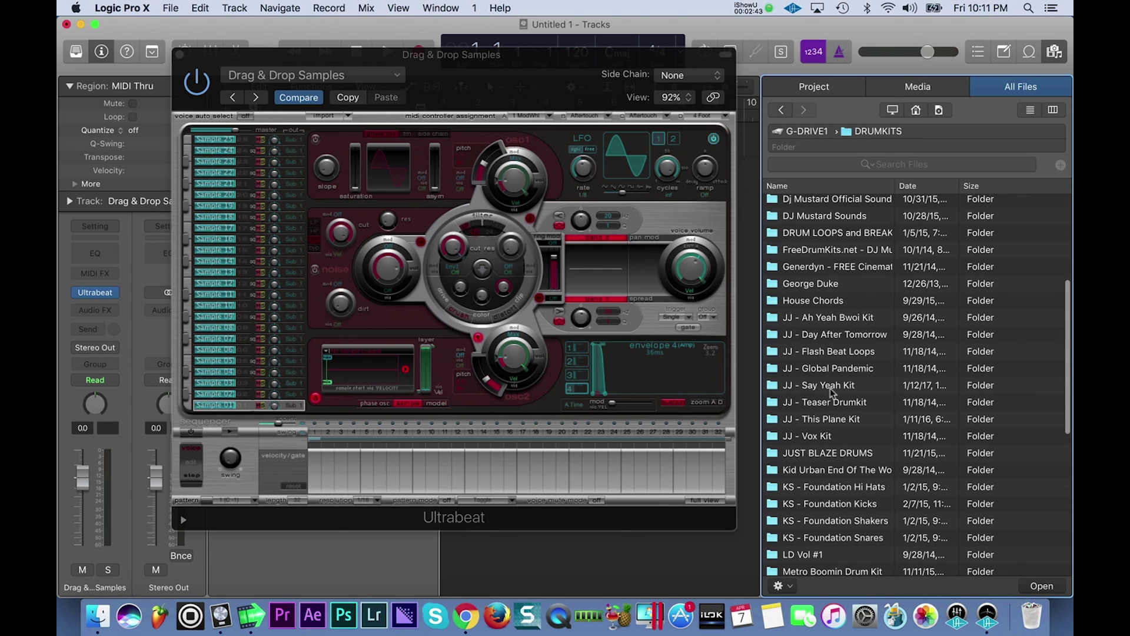
pyautogui.scroll(5, 832, 394)
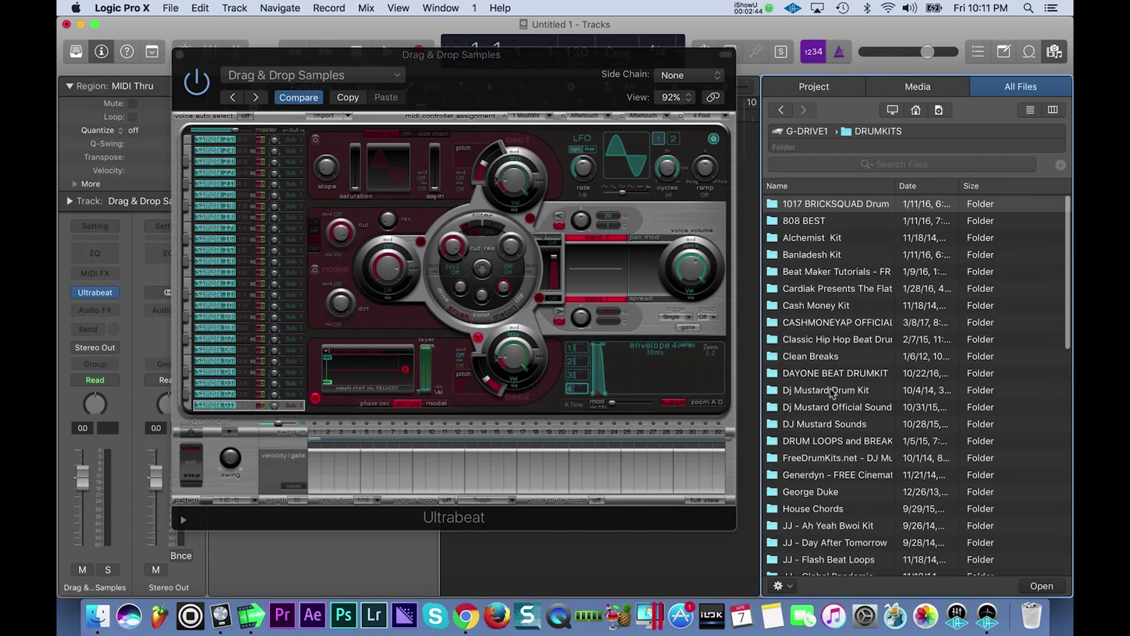
pyautogui.scroll(-1, 820, 328)
pyautogui.doubleClick(822, 315)
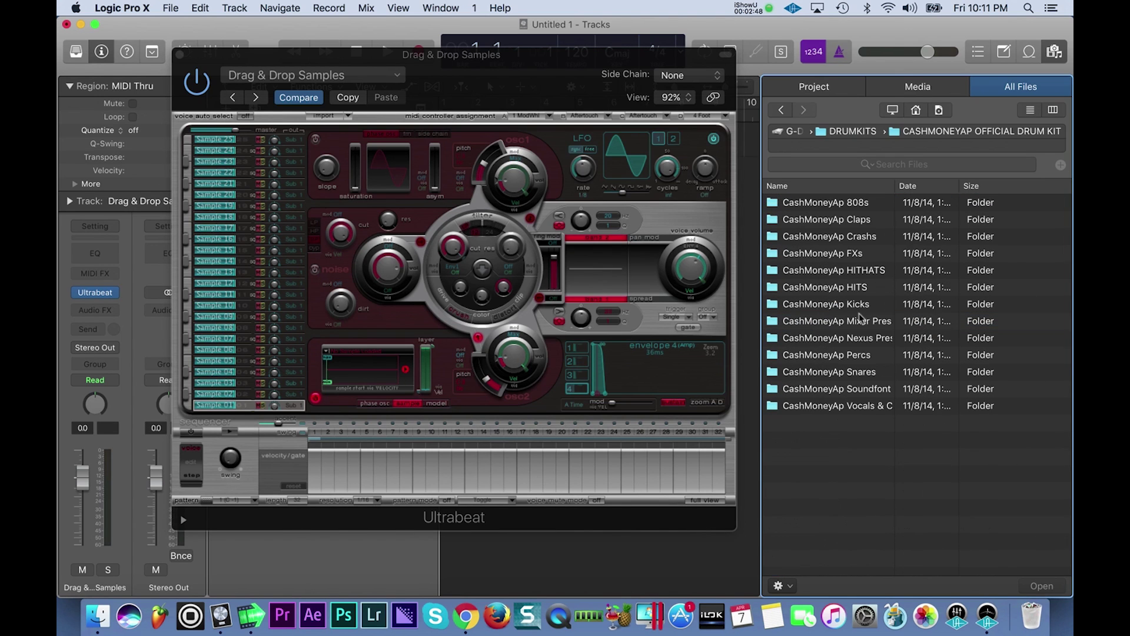
pyautogui.doubleClick(822, 305)
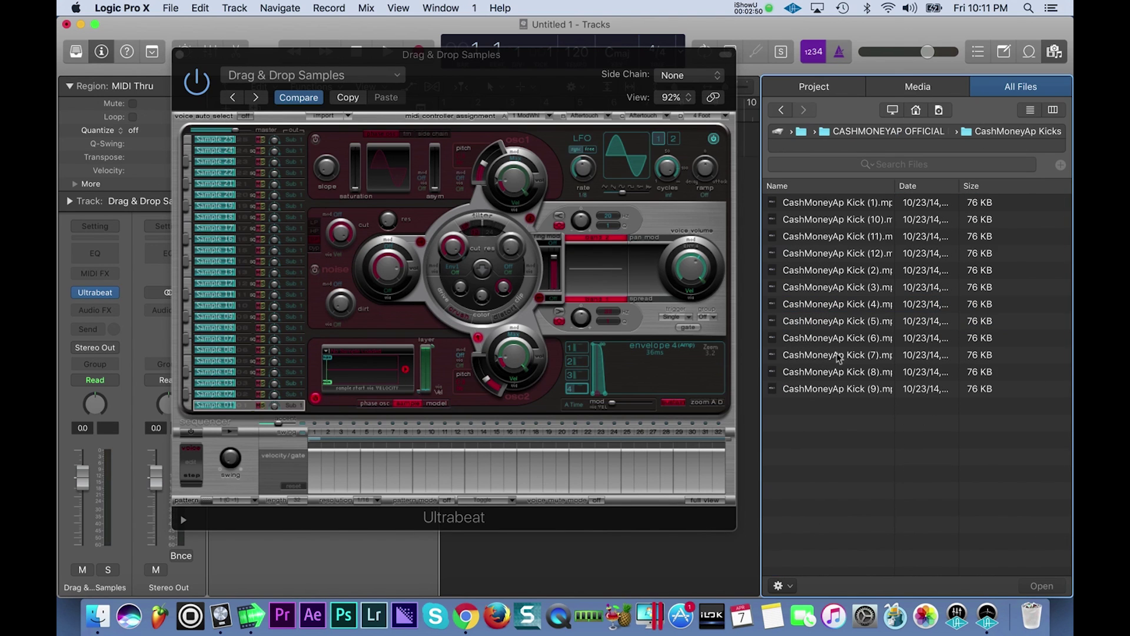
pyautogui.moveTo(830, 206); pyautogui.dragTo(386, 370)
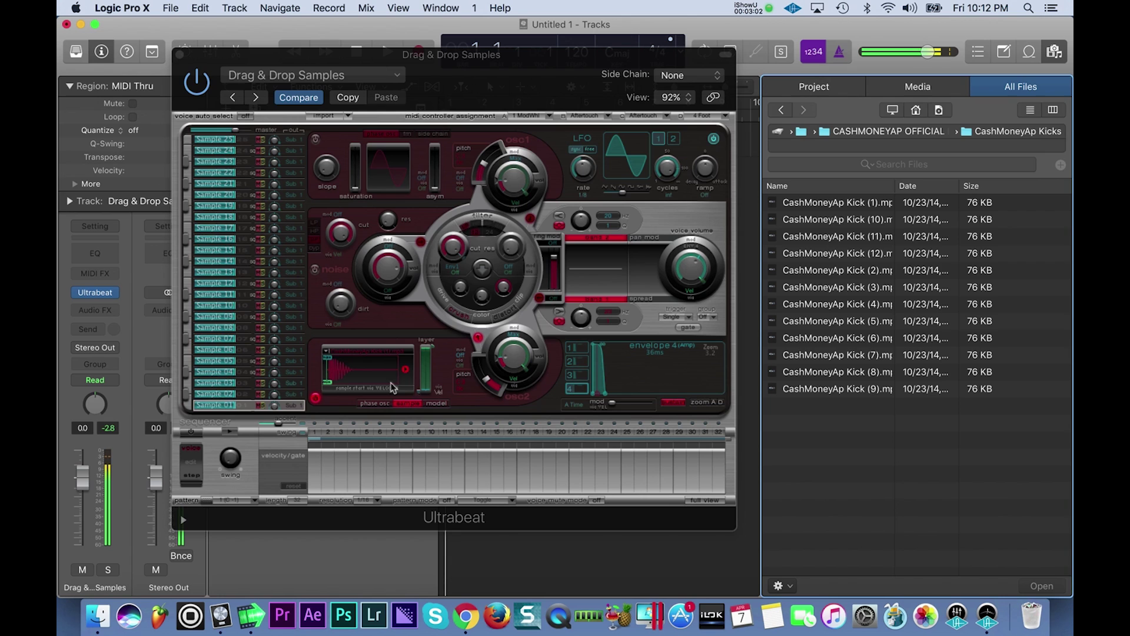
# Select Sample 02 for editing and return to the main drum kit folder
pyautogui.click(243, 394)
pyautogui.click(244, 395)
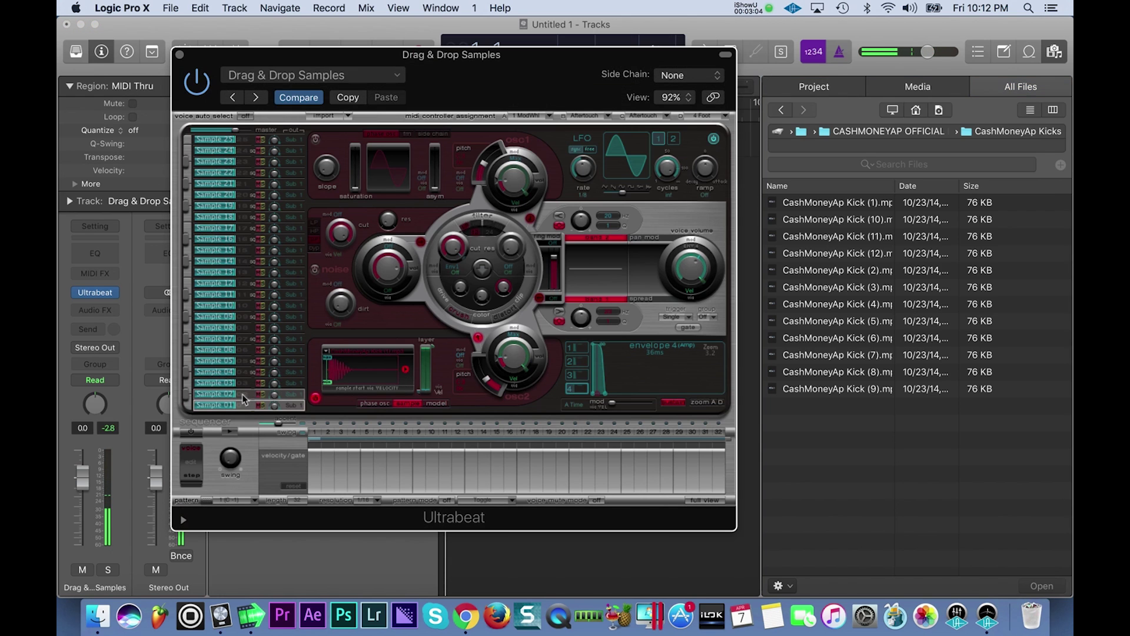
pyautogui.click(907, 137)
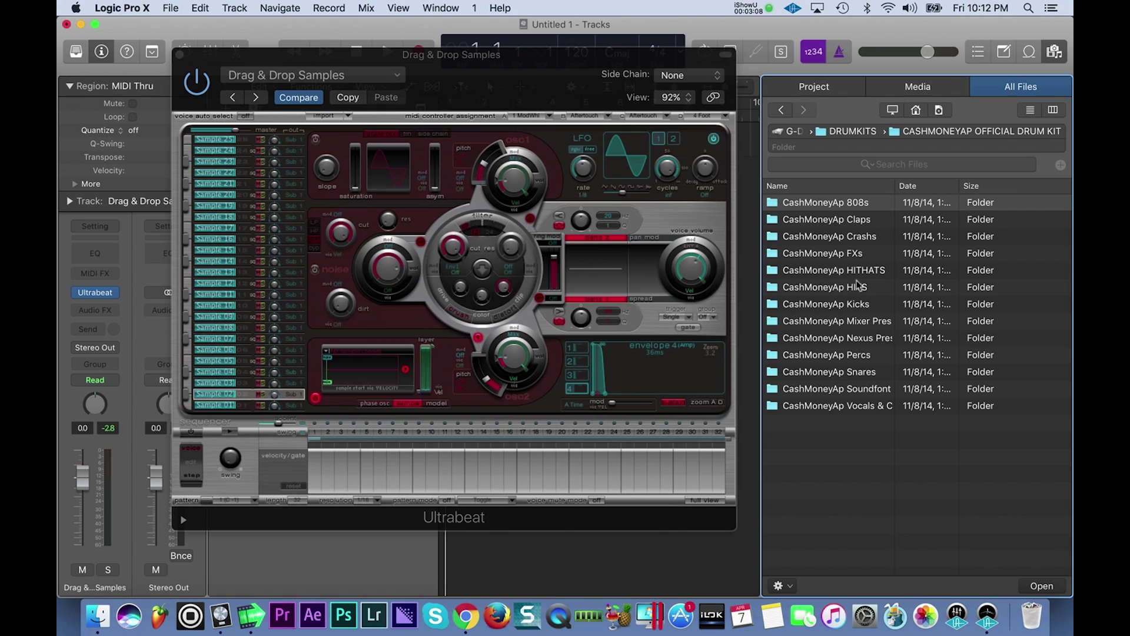
# Load CashMoneyAp Snare (1) into Sample 02's second oscillator and move the Ultrabeat window lower
pyautogui.click(842, 372)
pyautogui.doubleClick(842, 373)
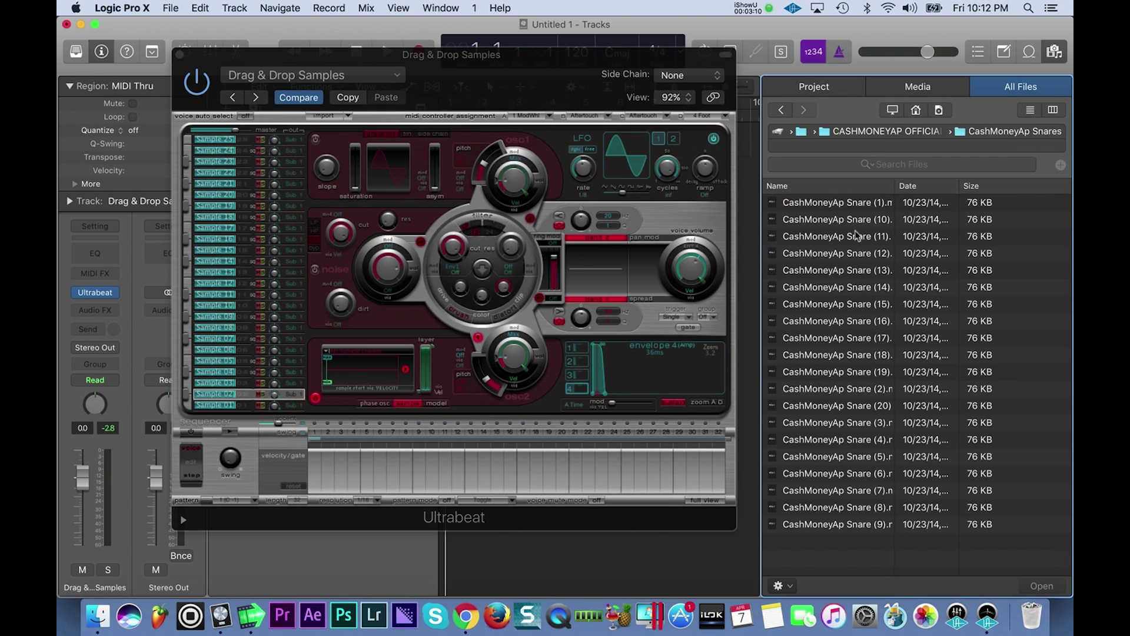
pyautogui.moveTo(848, 209); pyautogui.dragTo(365, 373)
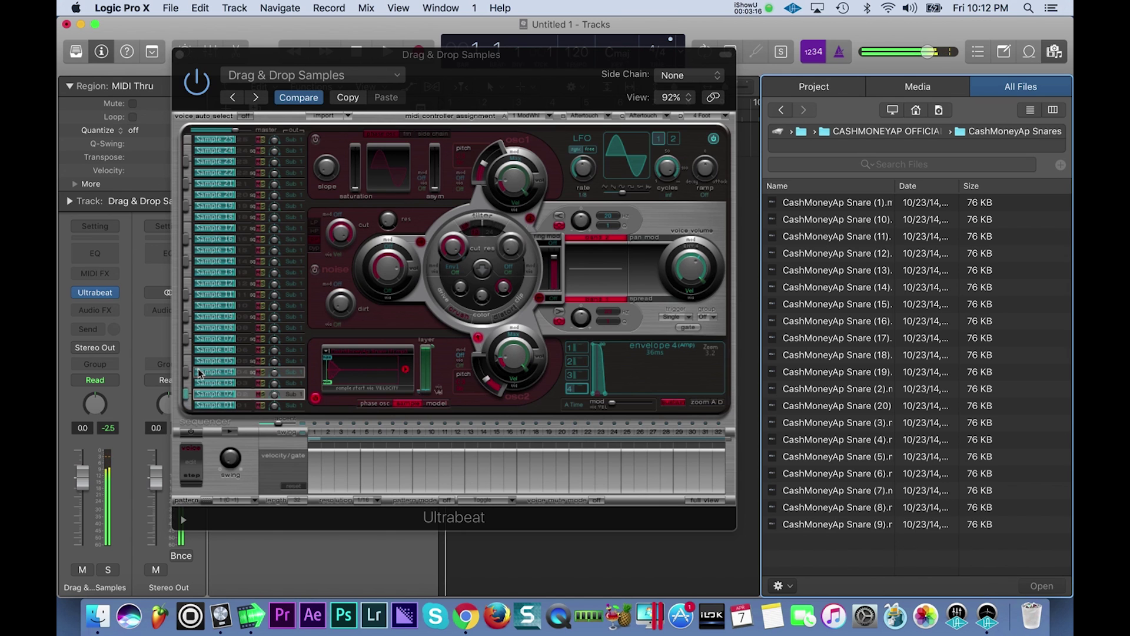
pyautogui.moveTo(459, 87); pyautogui.dragTo(517, 469)
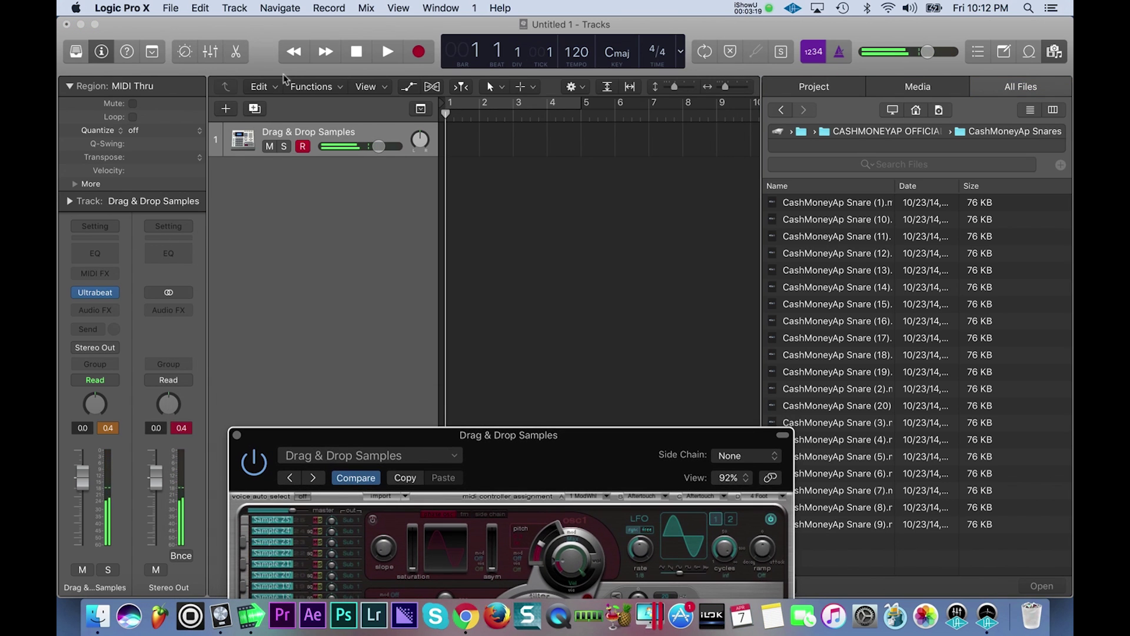
pyautogui.click(227, 110)
# Create instrument track Inst 2 and load the EXS24 (Sampler) in mono on it
pyautogui.click(747, 248)
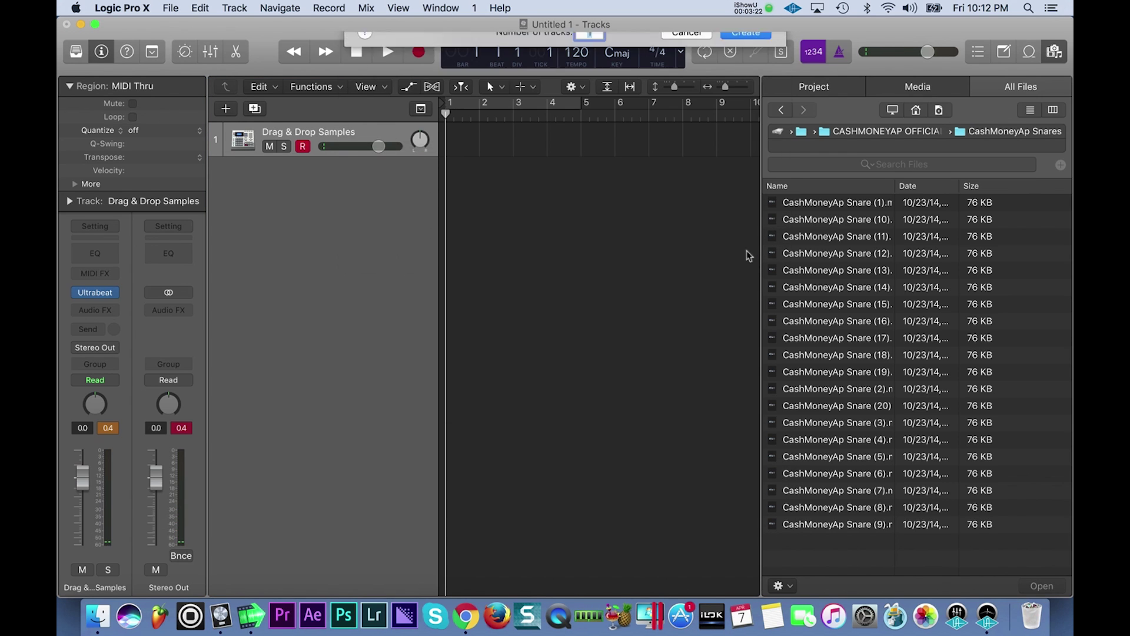
pyautogui.click(100, 292)
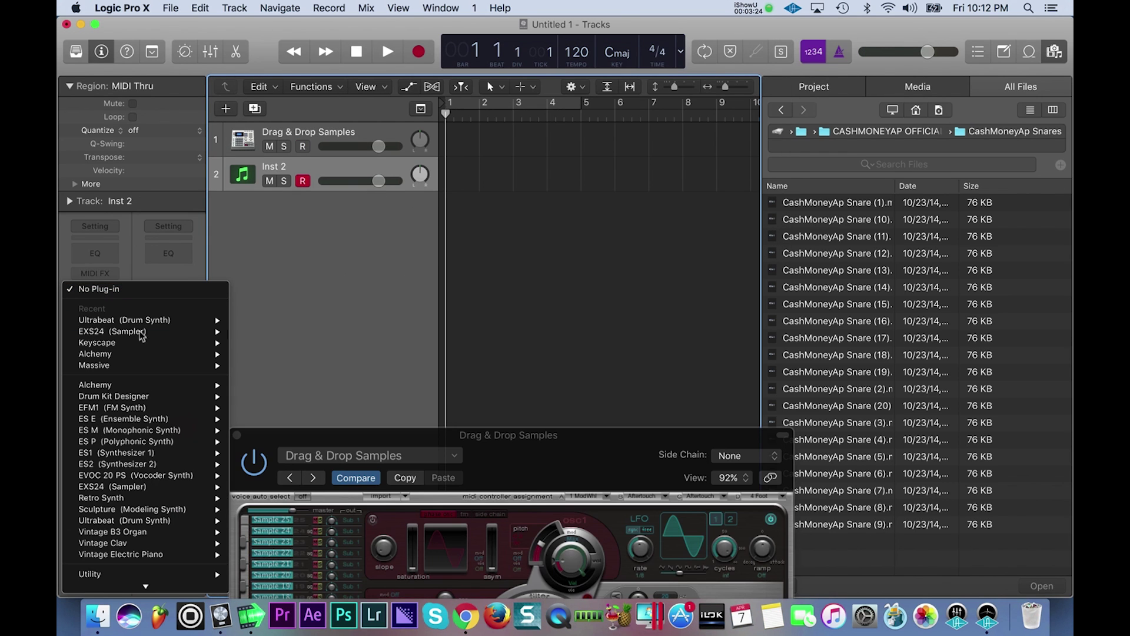
pyautogui.moveTo(157, 326)
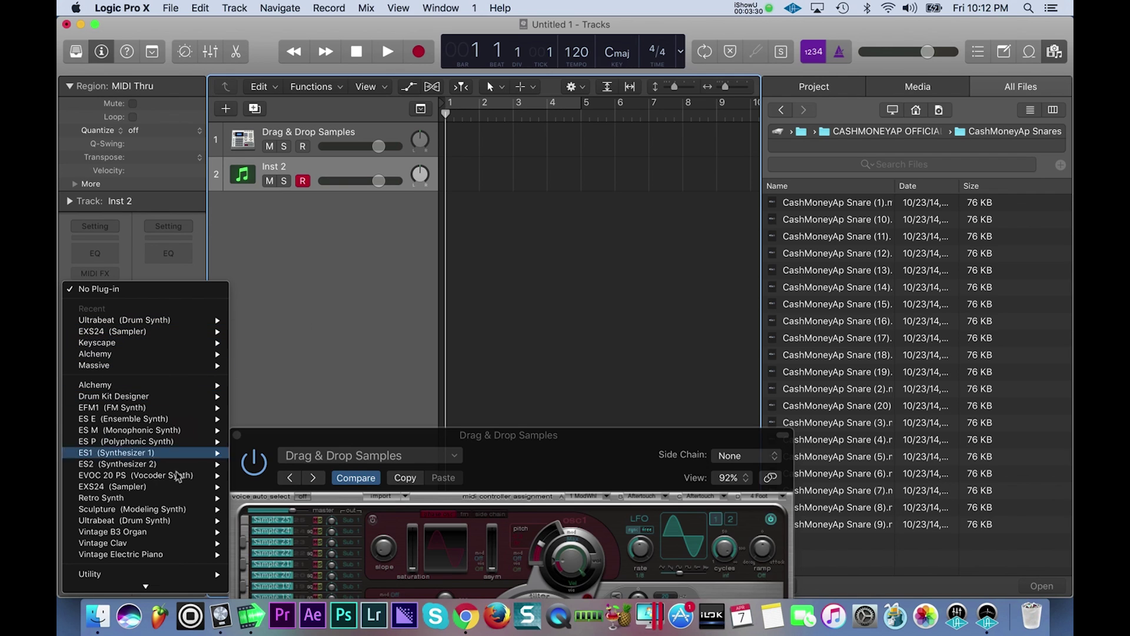
pyautogui.moveTo(175, 492)
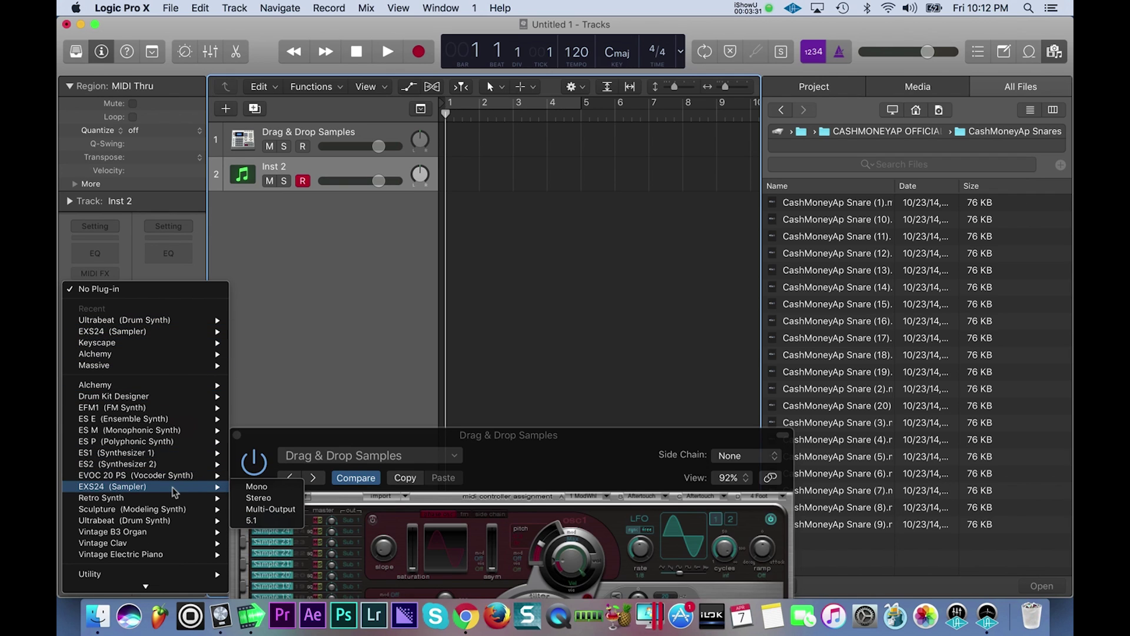
pyautogui.click(265, 498)
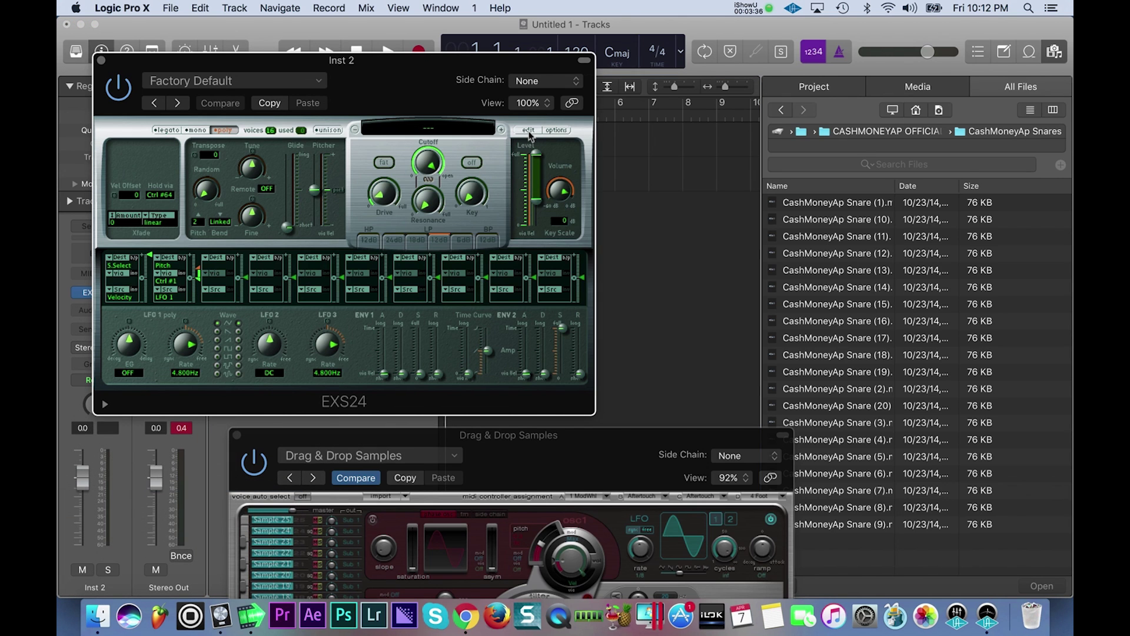
# Confirm the Advanced Tools options in Logic Pro X Preferences, then close Preferences
pyautogui.click(121, 7)
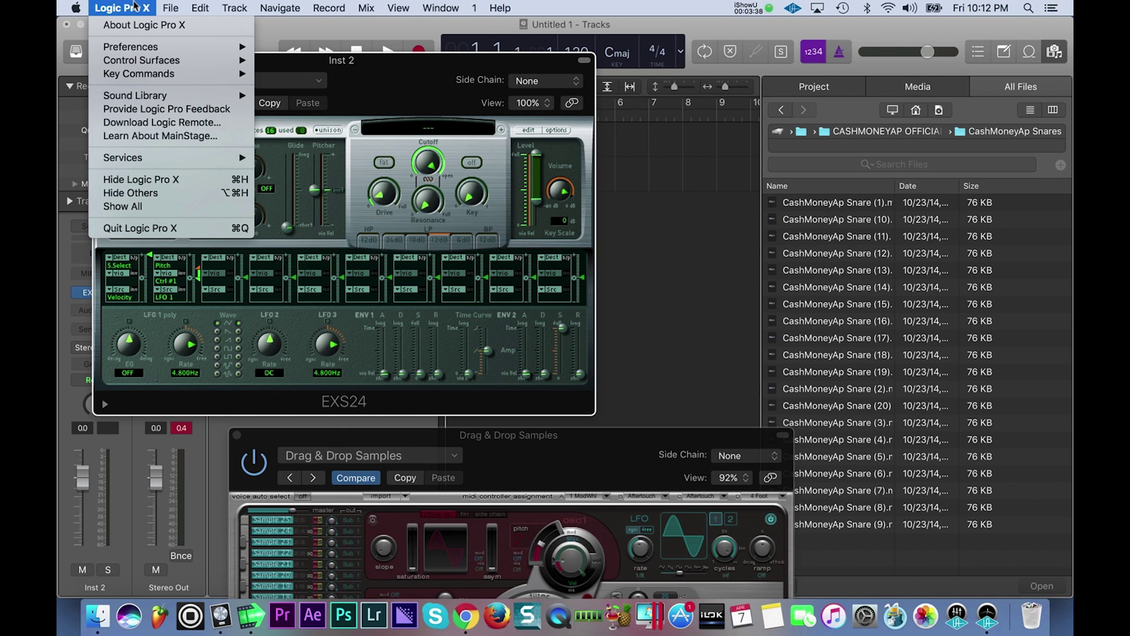
pyautogui.moveTo(218, 47)
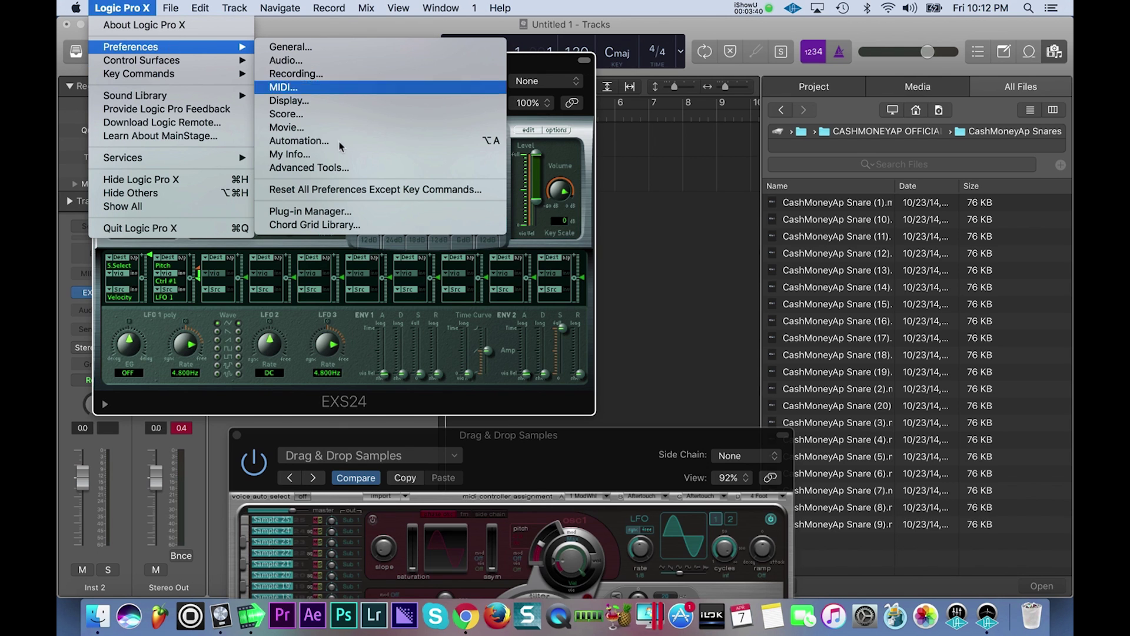
pyautogui.click(339, 169)
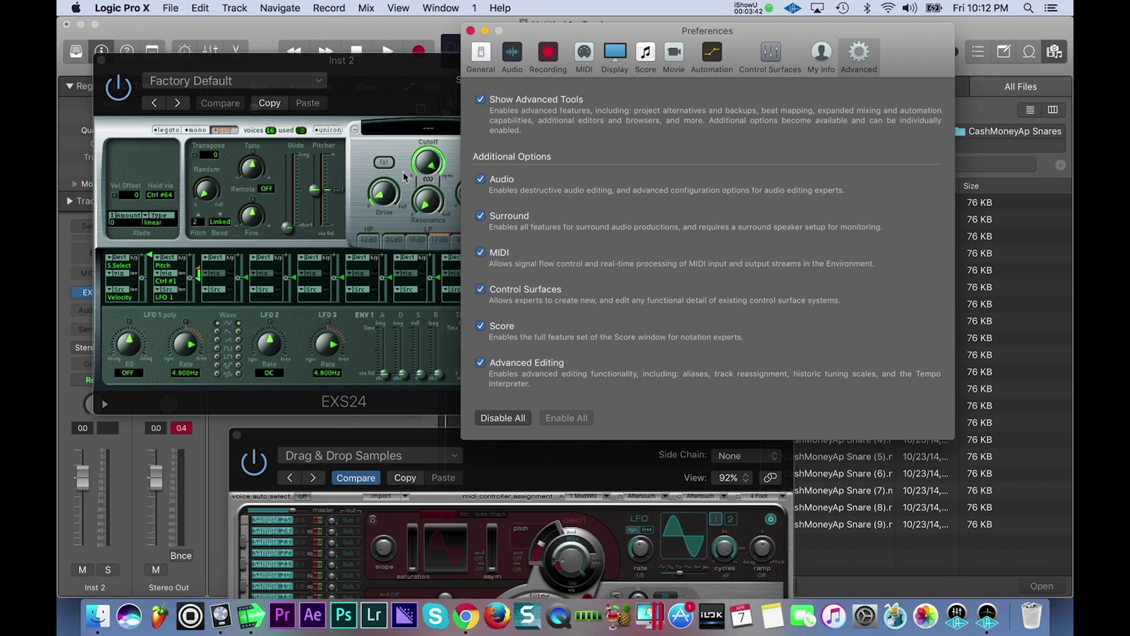
pyautogui.click(471, 31)
# Open the EXS24 Instrument Editor, move it off the browser, and go up to DRUMKITS
pyautogui.click(528, 130)
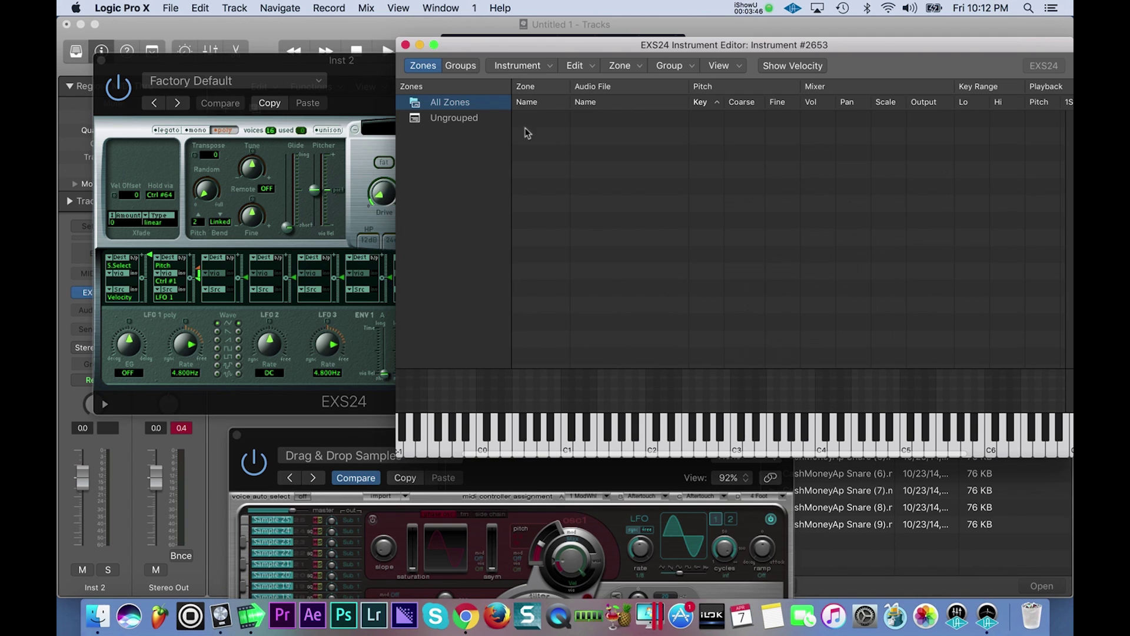
pyautogui.moveTo(696, 51); pyautogui.dragTo(379, 101)
pyautogui.click(852, 136)
pyautogui.click(852, 136)
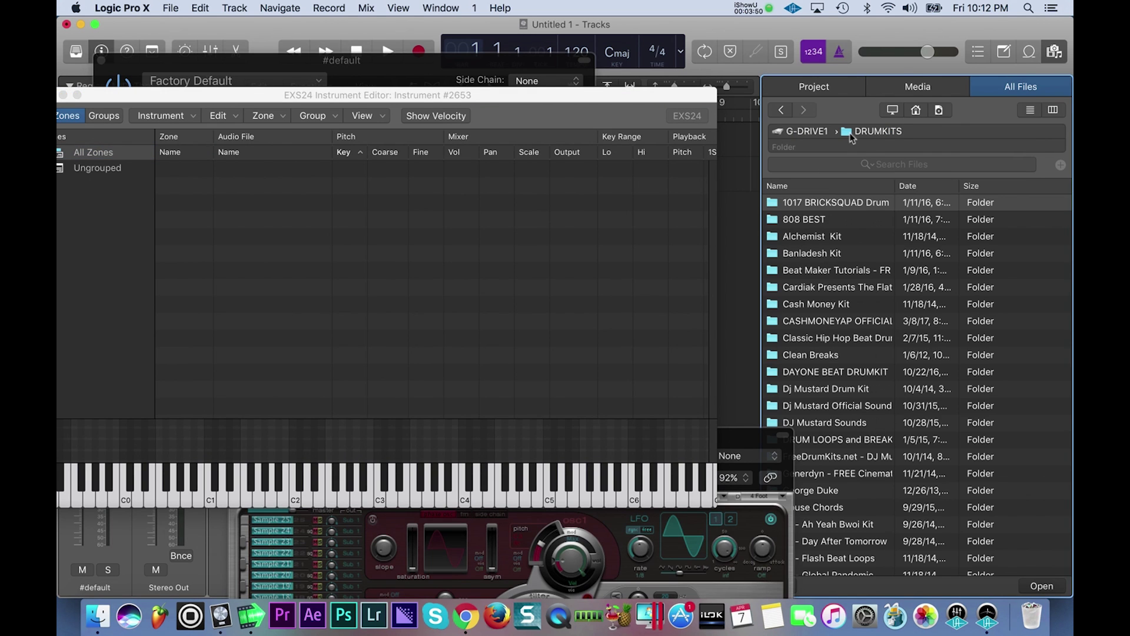
# Find CASHMONEYAP OFFICIAL DRUM KIT > CashMoneyAp HITHATS and drag HITHAT (1) in as a new zone
pyautogui.click(830, 163)
pyautogui.write('hihat')
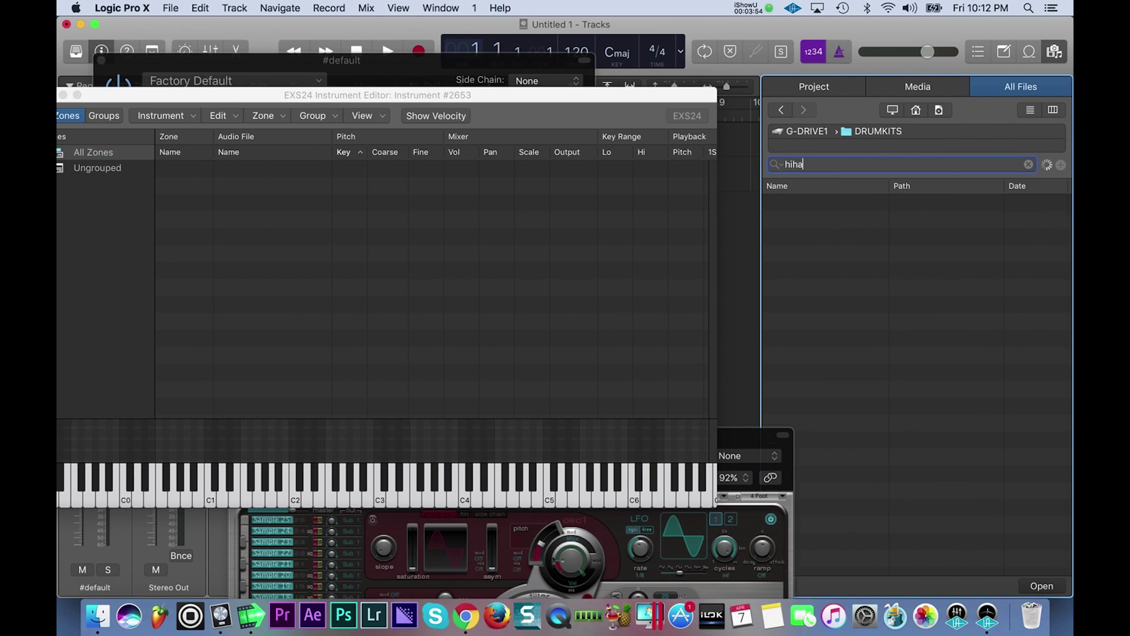
pyautogui.click(870, 132)
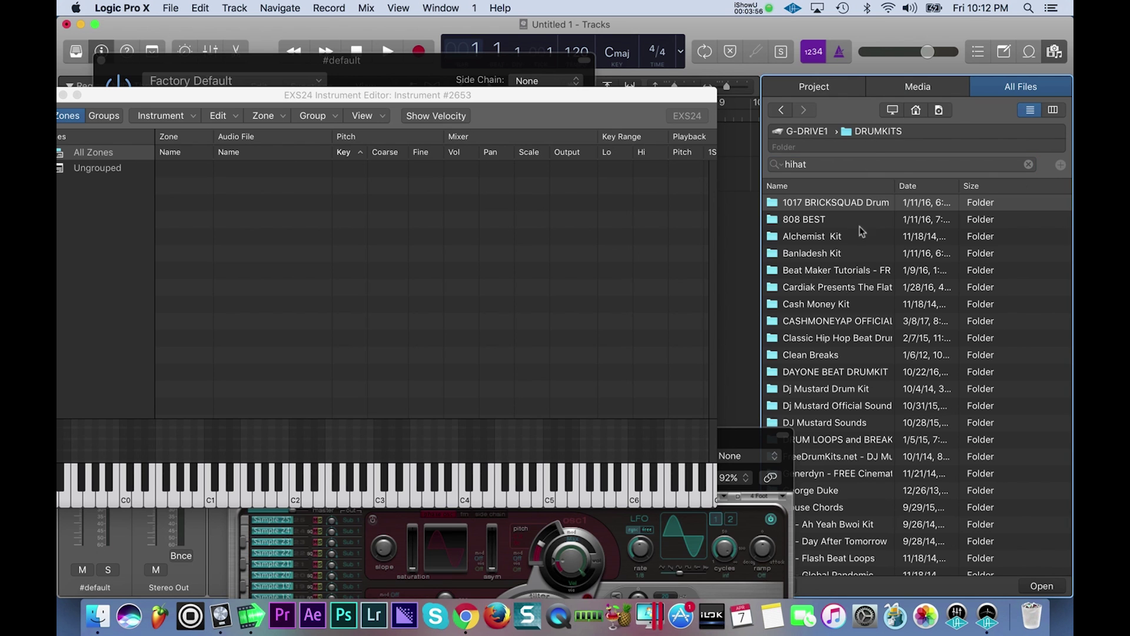
pyautogui.scroll(-1, 845, 291)
pyautogui.doubleClick(835, 310)
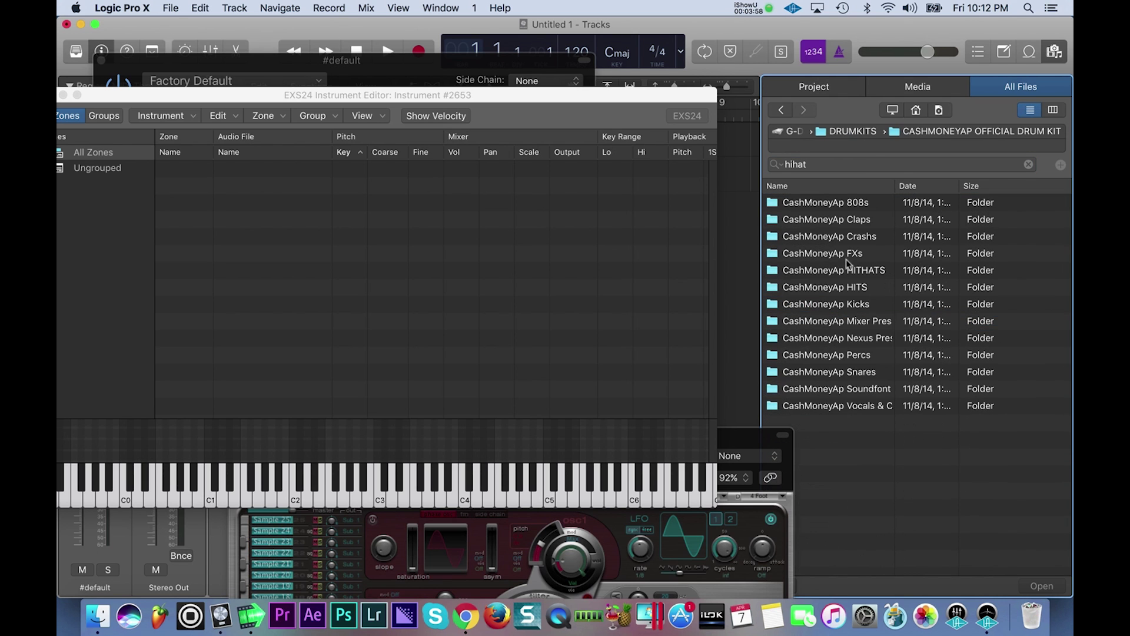
pyautogui.click(833, 290)
pyautogui.doubleClick(834, 272)
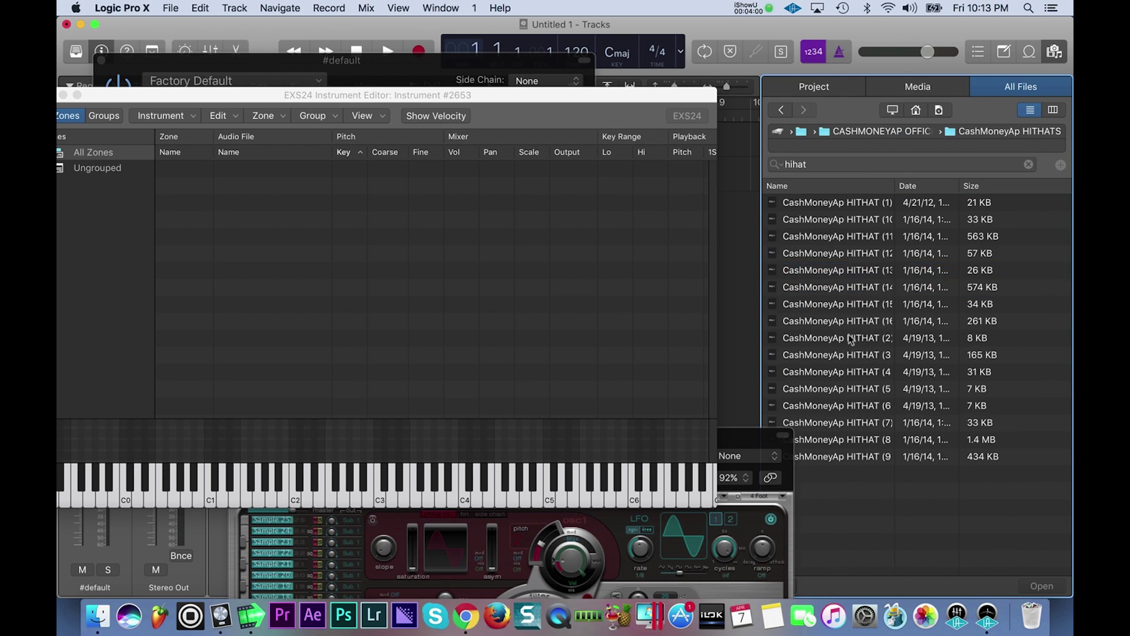
pyautogui.moveTo(829, 209); pyautogui.dragTo(447, 279)
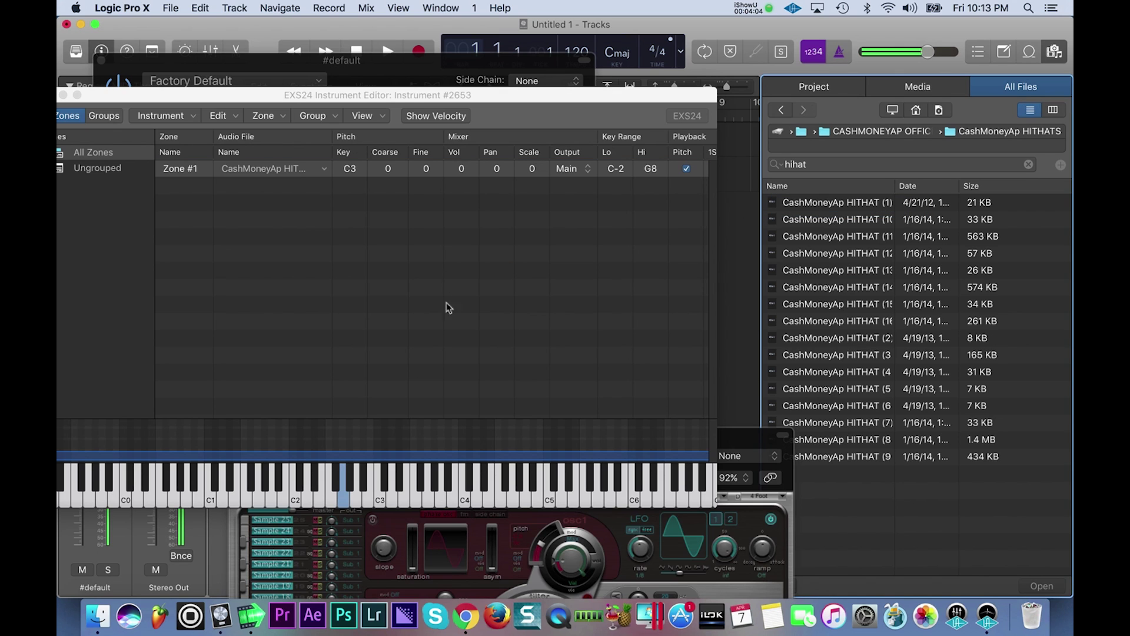
# Audition the hi-hat zone on C3 twice and reposition the Instrument Editor window
pyautogui.click(383, 496)
pyautogui.click(382, 496)
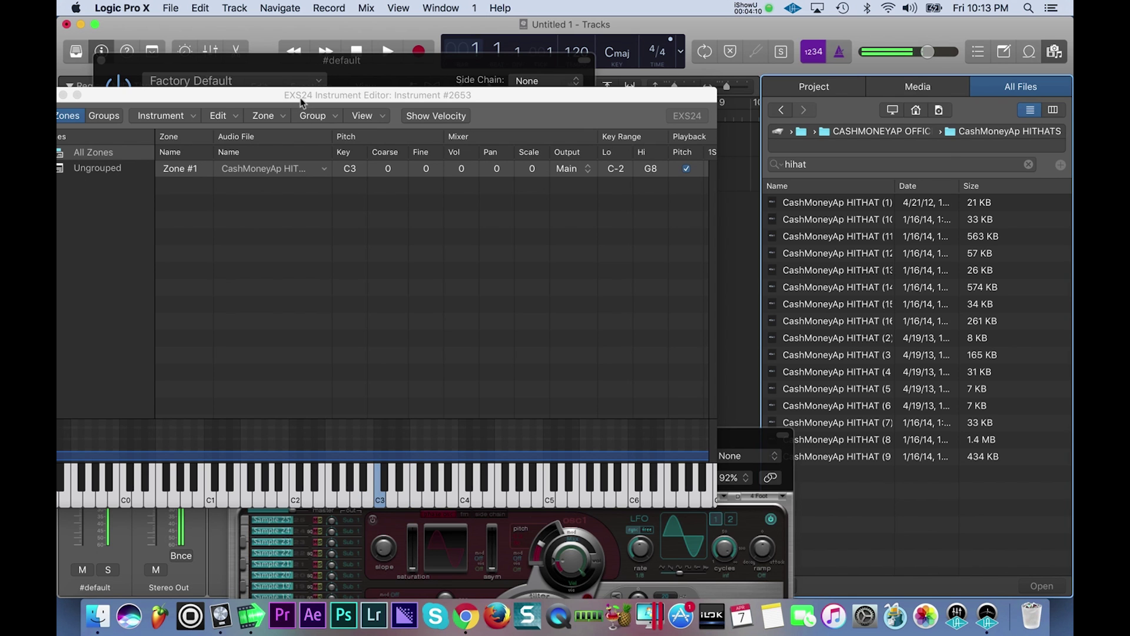
pyautogui.moveTo(300, 87); pyautogui.dragTo(409, 100)
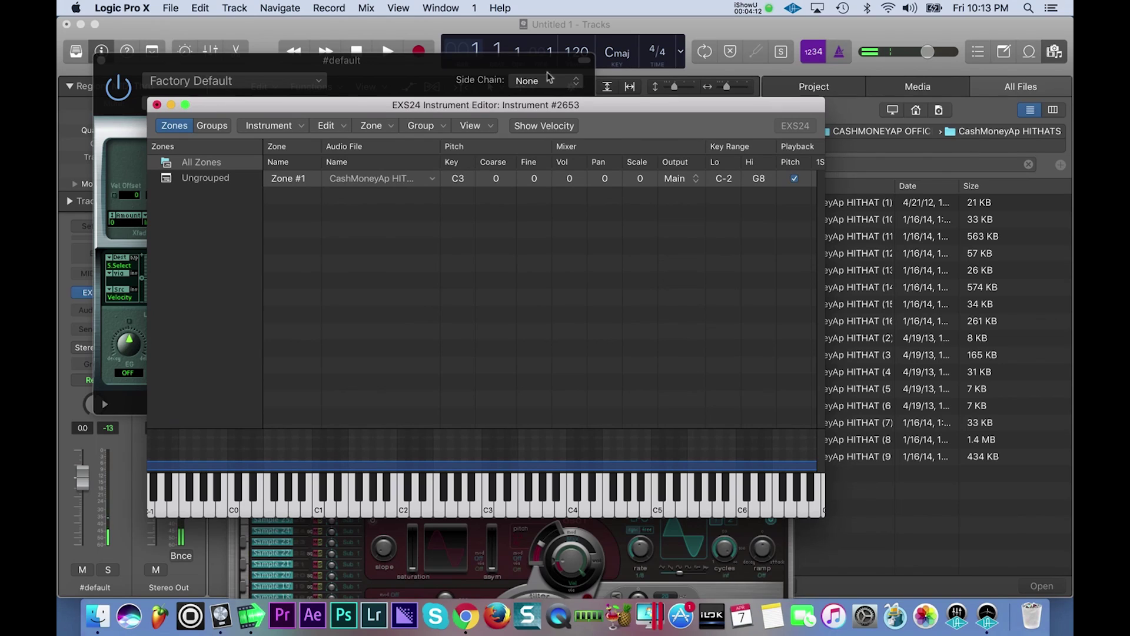
pyautogui.moveTo(713, 112); pyautogui.dragTo(661, 103)
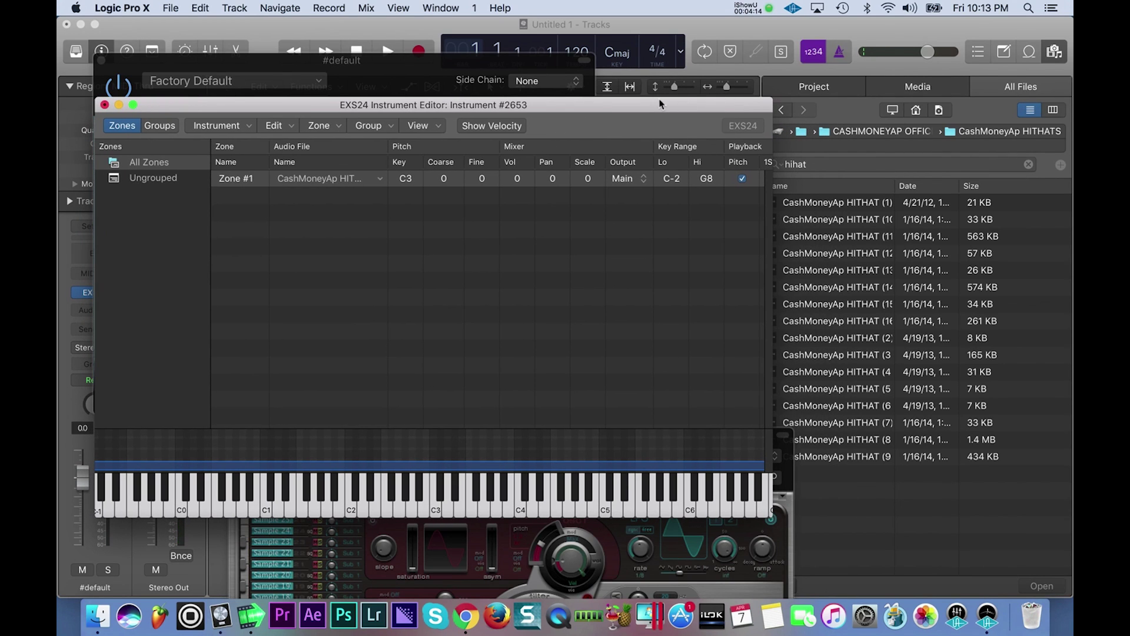